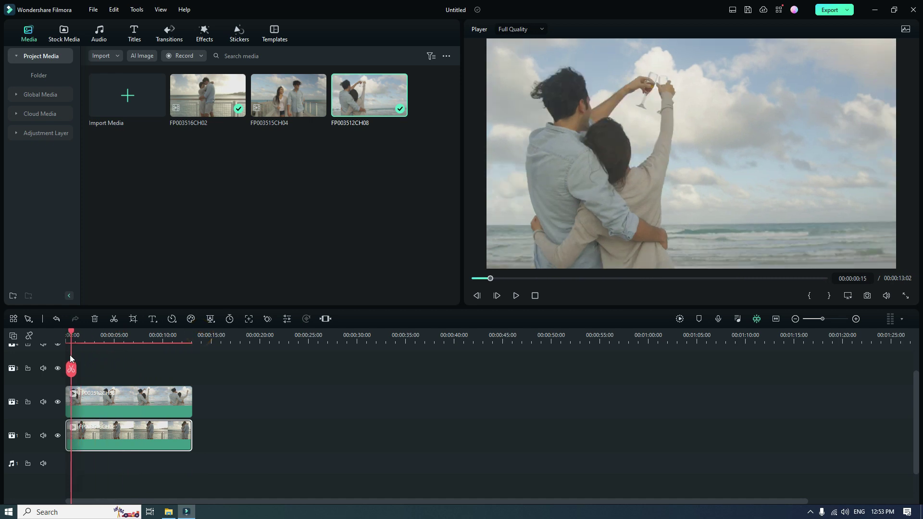
# Draw a freehand mask around the couple raising glasses in the FP003512CH08 clip on the second video track
pyautogui.click(144, 400)
pyautogui.doubleClick(144, 400)
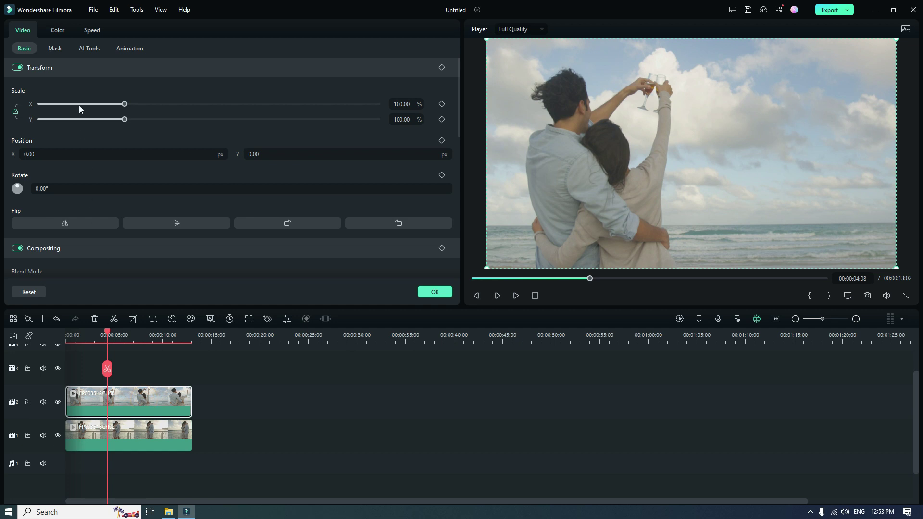
pyautogui.click(56, 49)
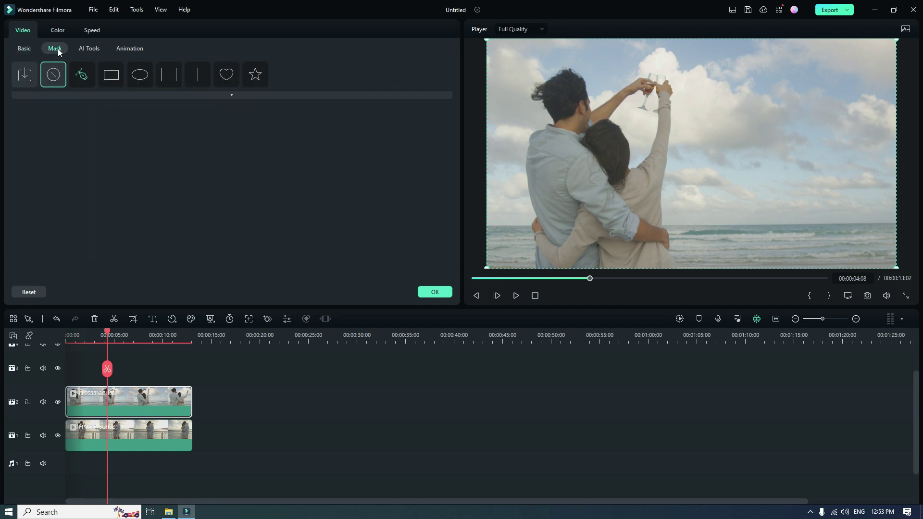
pyautogui.click(83, 72)
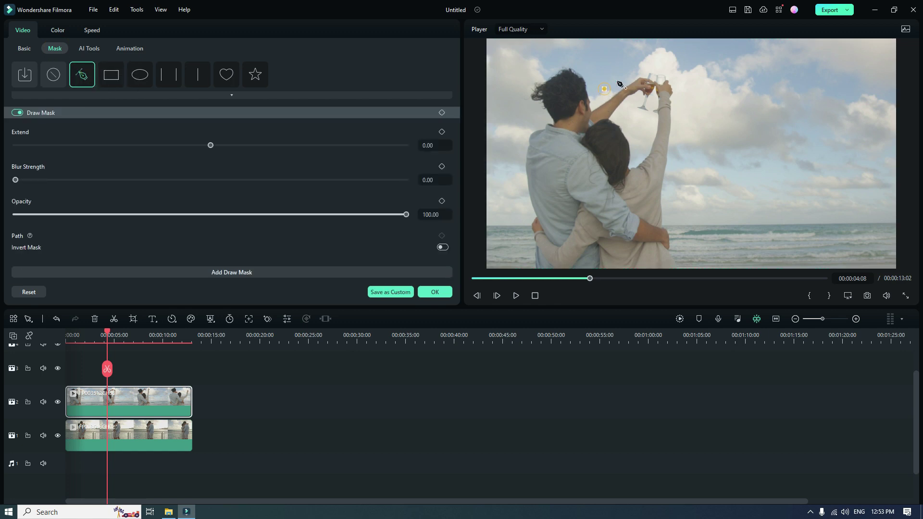
pyautogui.click(658, 65)
pyautogui.click(669, 70)
pyautogui.click(676, 83)
pyautogui.click(678, 110)
pyautogui.click(676, 131)
pyautogui.click(681, 265)
pyautogui.click(530, 262)
pyautogui.click(527, 239)
pyautogui.click(529, 216)
pyautogui.click(525, 197)
pyautogui.click(521, 169)
pyautogui.click(520, 155)
pyautogui.click(525, 134)
pyautogui.click(530, 122)
pyautogui.click(603, 91)
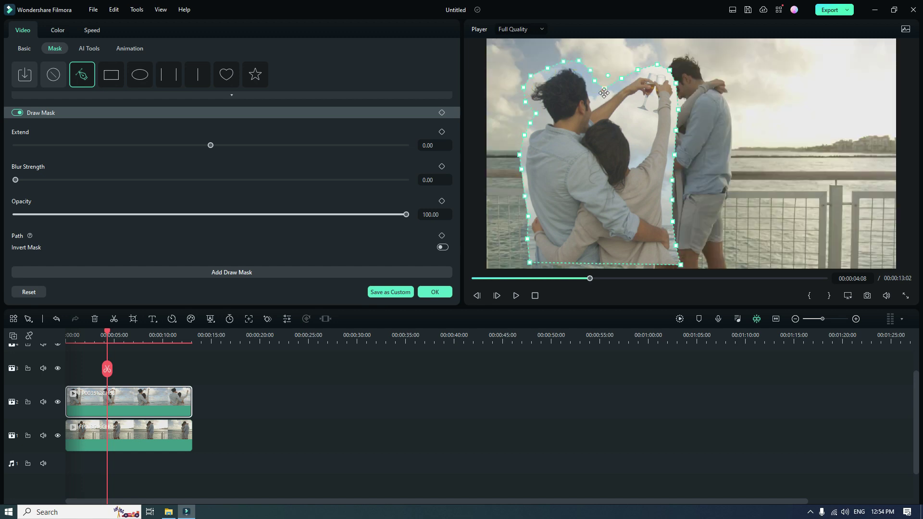
# Extend the mask's lower corners below the frame and fit its outline to the toasting couple's raised arms
pyautogui.moveTo(530, 263); pyautogui.dragTo(532, 288)
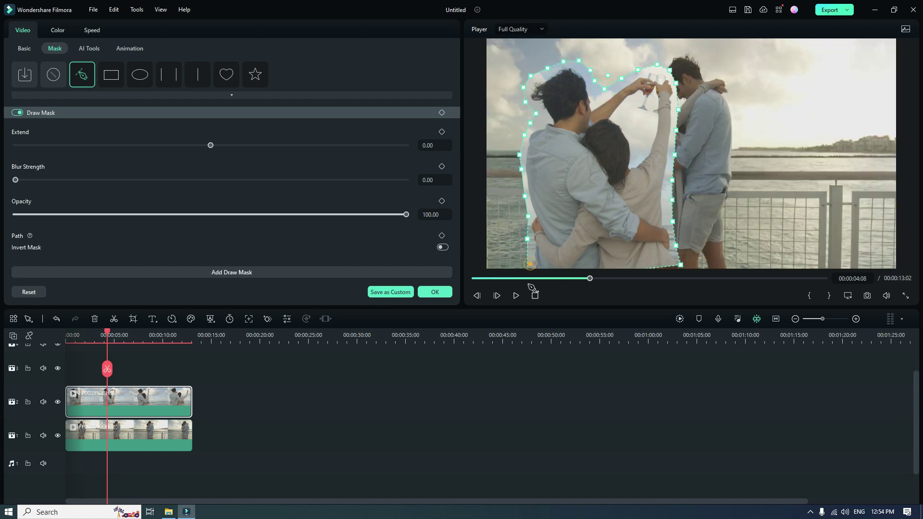
pyautogui.click(680, 265)
pyautogui.click(674, 161)
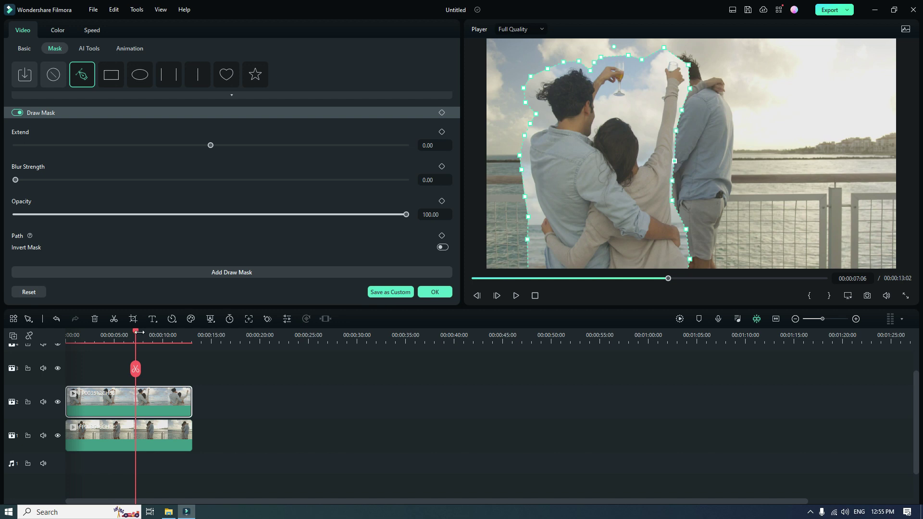
pyautogui.moveTo(138, 335); pyautogui.dragTo(148, 367)
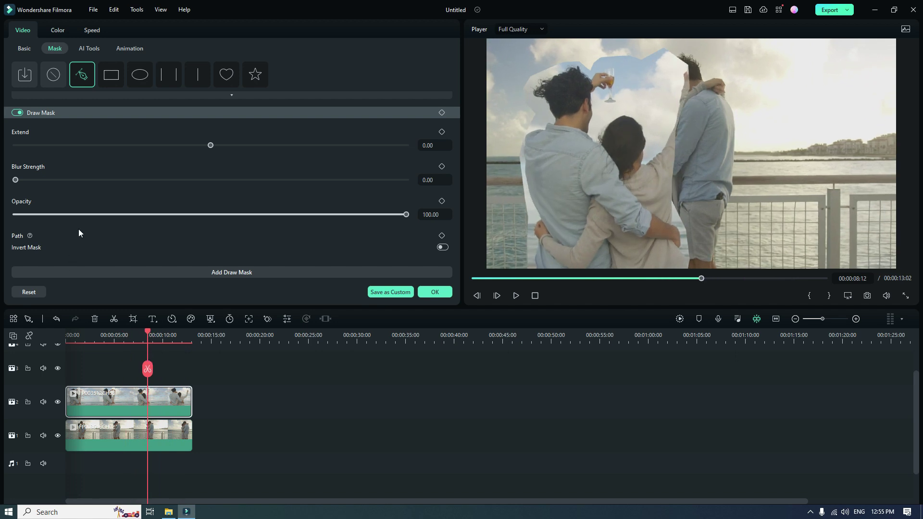
# Set the mask's blur strength to 56.09 and the FP003512CH08 clip's X position to -250 px, then confirm
pyautogui.moveTo(16, 180); pyautogui.dragTo(235, 208)
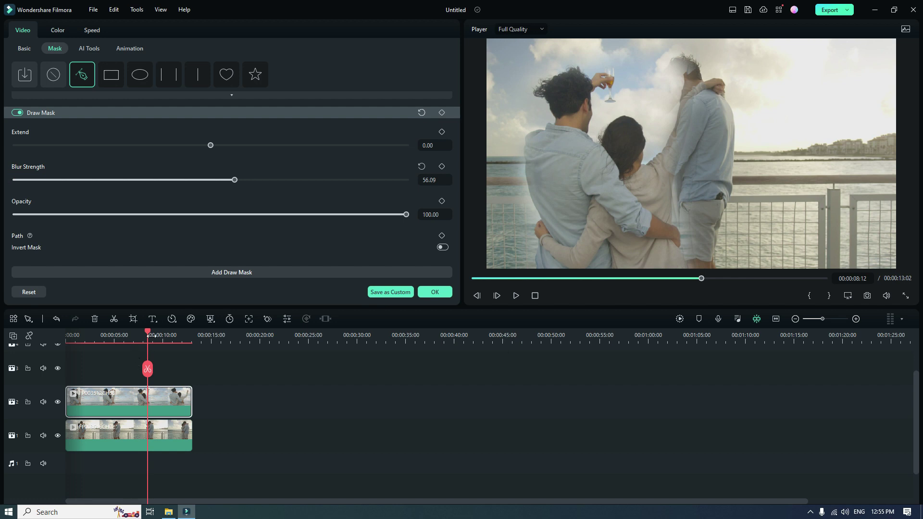
pyautogui.moveTo(149, 335); pyautogui.dragTo(41, 355)
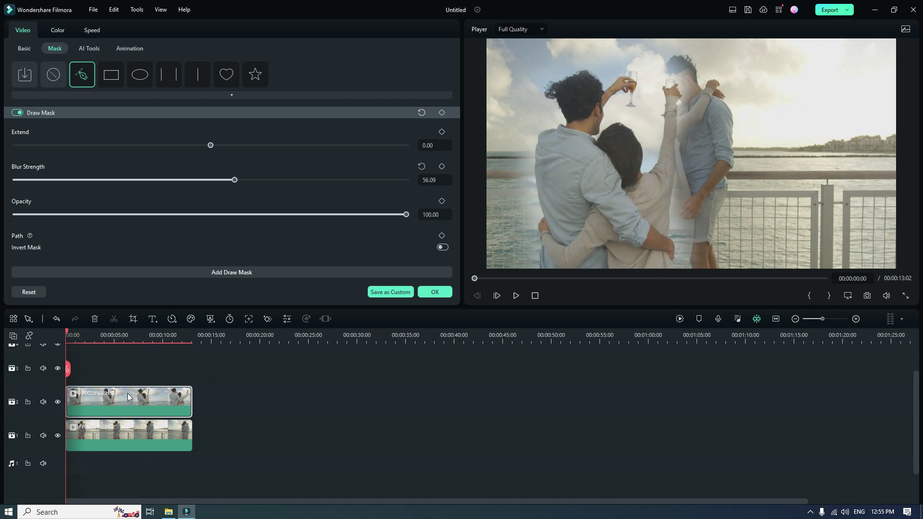
pyautogui.click(23, 48)
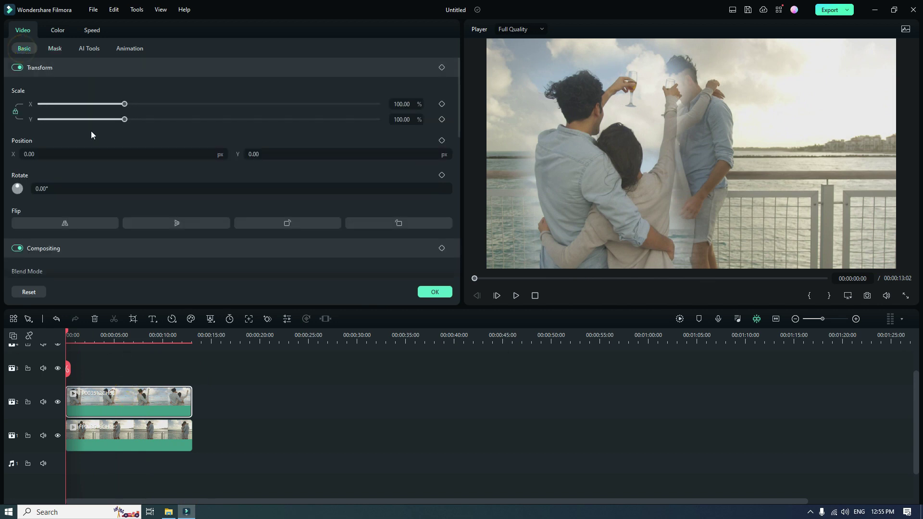
pyautogui.moveTo(154, 153); pyautogui.dragTo(135, 153)
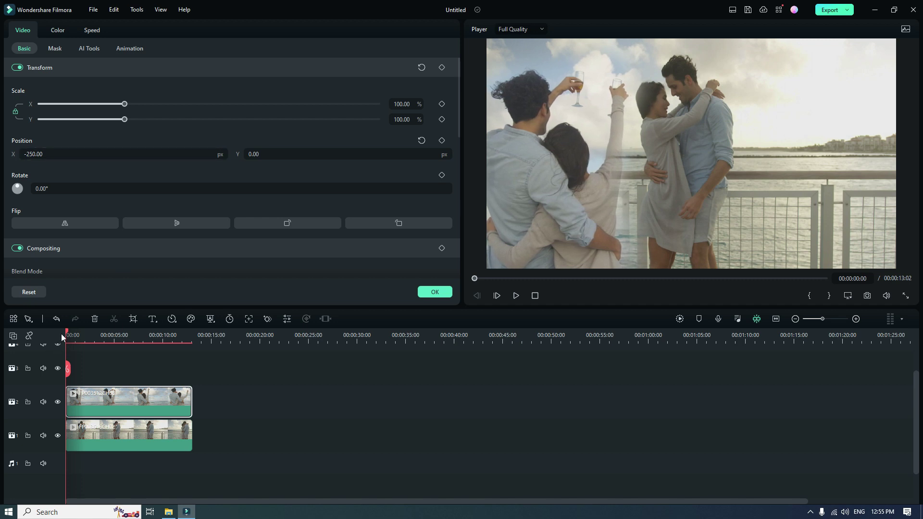
pyautogui.moveTo(67, 334); pyautogui.dragTo(80, 404)
pyautogui.click(434, 293)
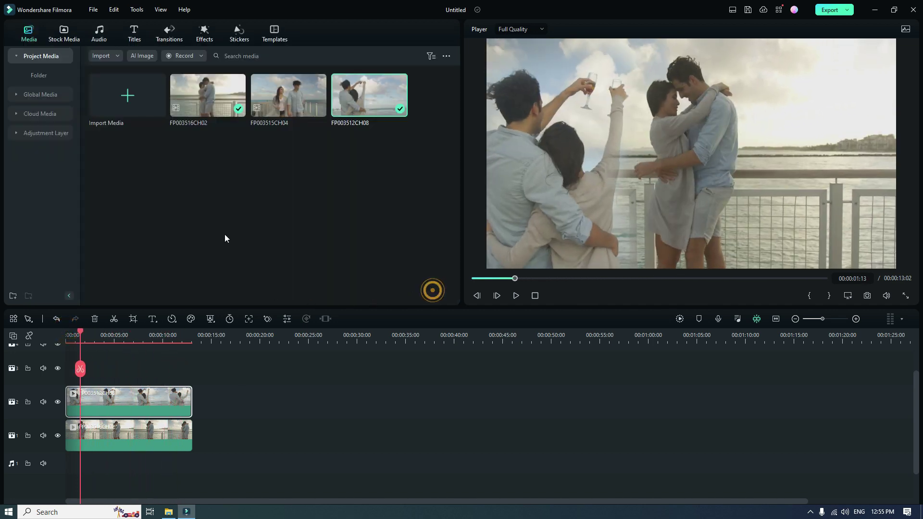
# Add FP003515CH04 at the start of the third video track and trim its end to match the clips below
pyautogui.moveTo(278, 94); pyautogui.dragTo(58, 397)
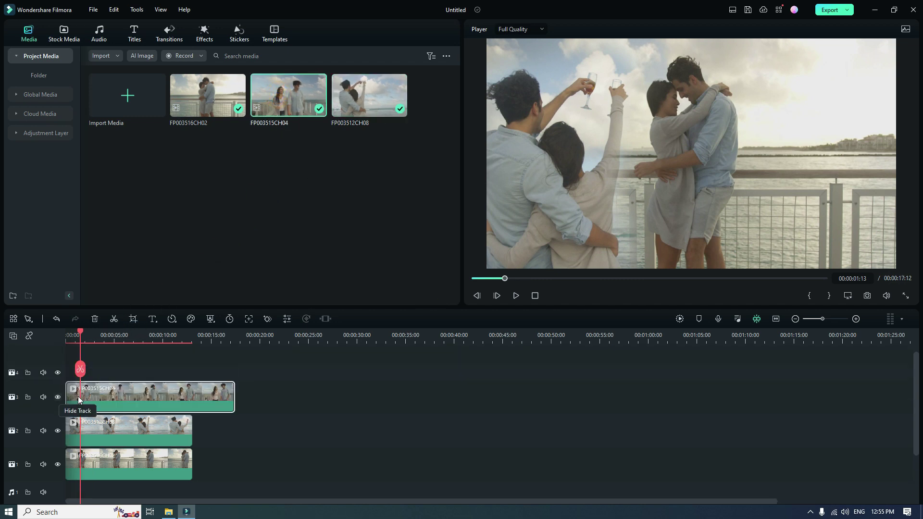
pyautogui.moveTo(233, 392); pyautogui.dragTo(192, 397)
pyautogui.moveTo(83, 331); pyautogui.dragTo(85, 373)
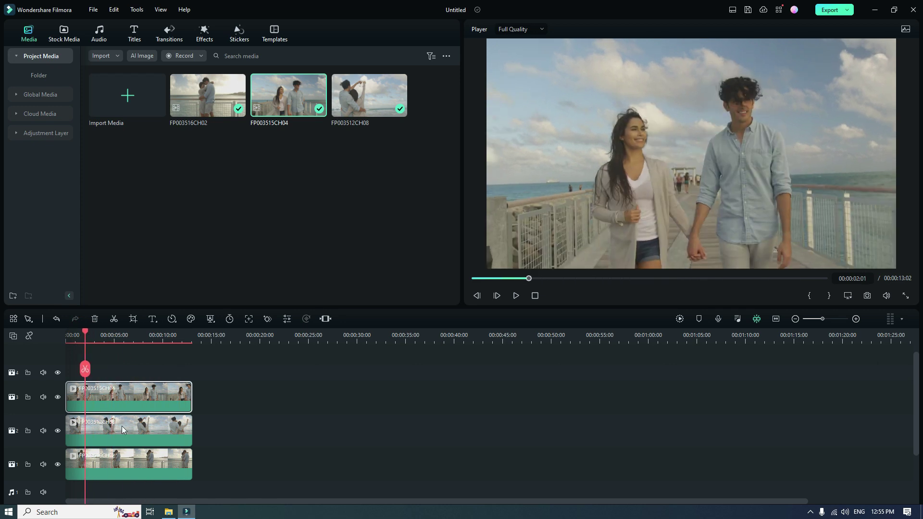
# Draw a freehand mask around the walking couple in FP003515CH04, with a notch between their heads
pyautogui.doubleClick(123, 400)
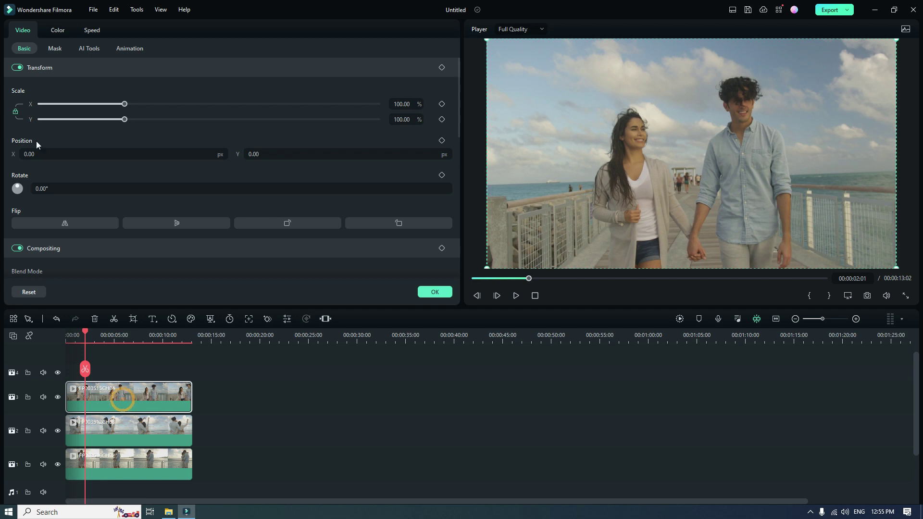
pyautogui.click(54, 48)
pyautogui.click(83, 77)
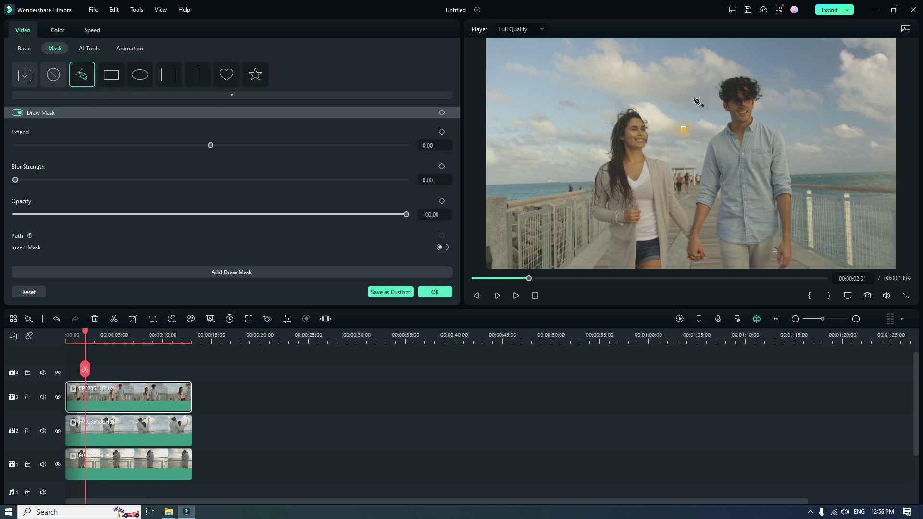
pyautogui.click(722, 62)
pyautogui.click(764, 63)
pyautogui.click(778, 92)
pyautogui.click(782, 117)
pyautogui.click(805, 263)
pyautogui.click(599, 261)
pyautogui.click(594, 227)
pyautogui.click(577, 201)
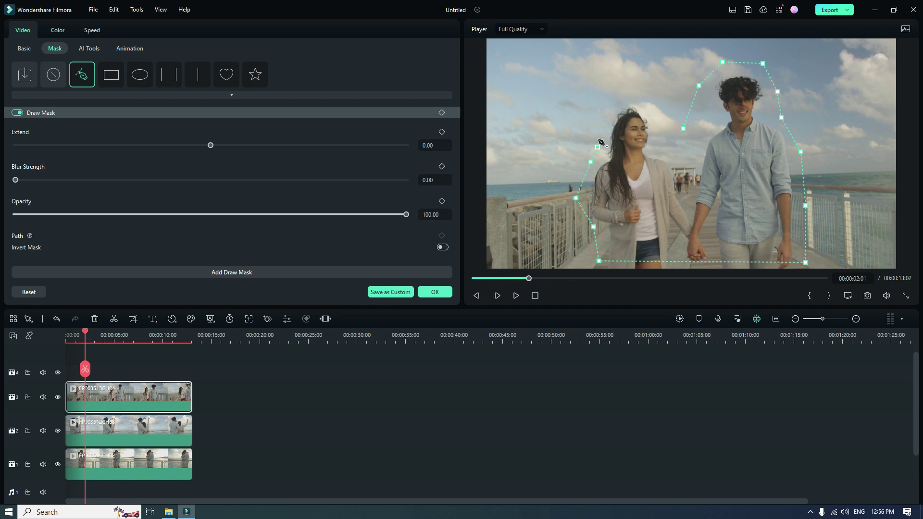
pyautogui.click(634, 93)
pyautogui.click(657, 112)
pyautogui.click(671, 133)
pyautogui.click(684, 129)
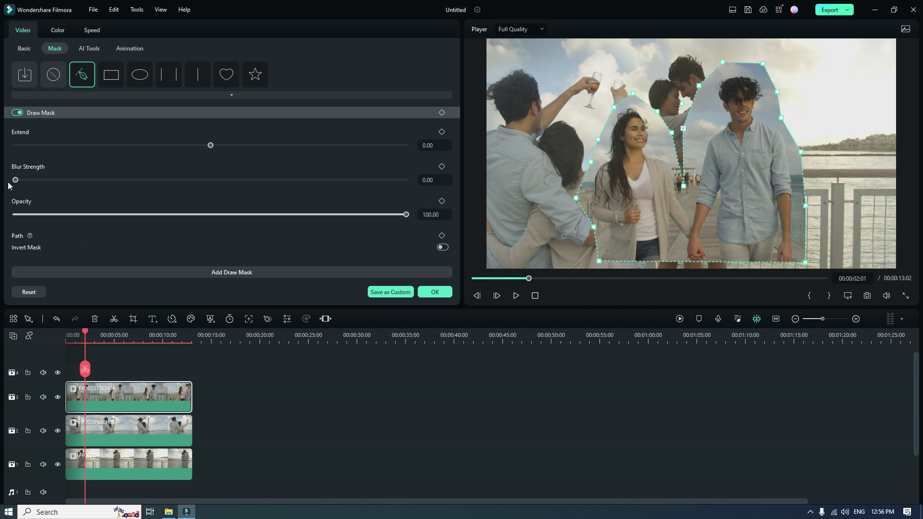
# Set the walking couple's mask blur strength to 98.28, extend its lower corners below the frame and reshape the notch between them
pyautogui.moveTo(16, 180); pyautogui.dragTo(399, 201)
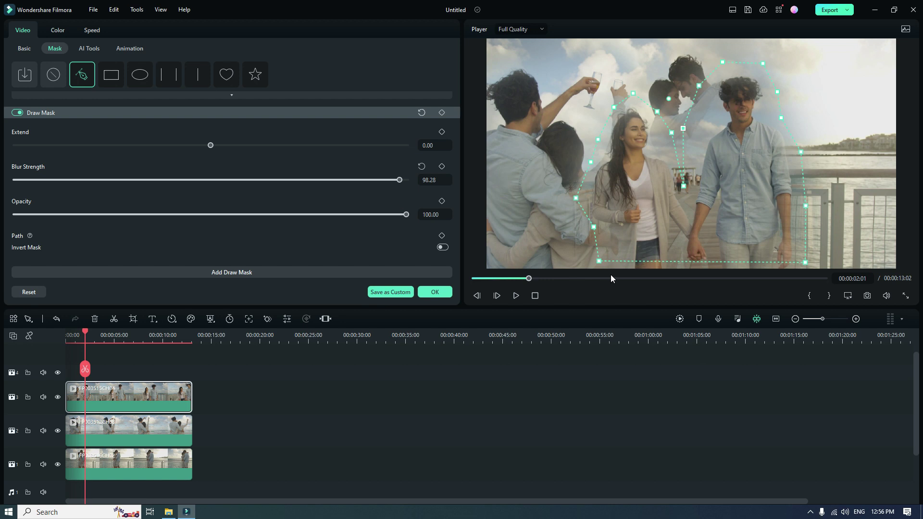
pyautogui.moveTo(599, 262); pyautogui.dragTo(600, 285)
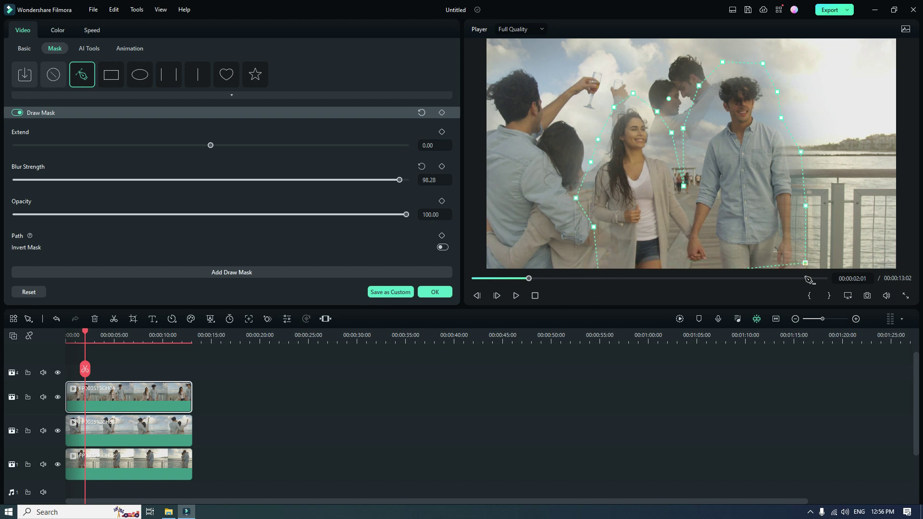
pyautogui.moveTo(805, 263); pyautogui.dragTo(807, 284)
pyautogui.moveTo(685, 186); pyautogui.dragTo(688, 206)
pyautogui.moveTo(685, 130); pyautogui.dragTo(709, 115)
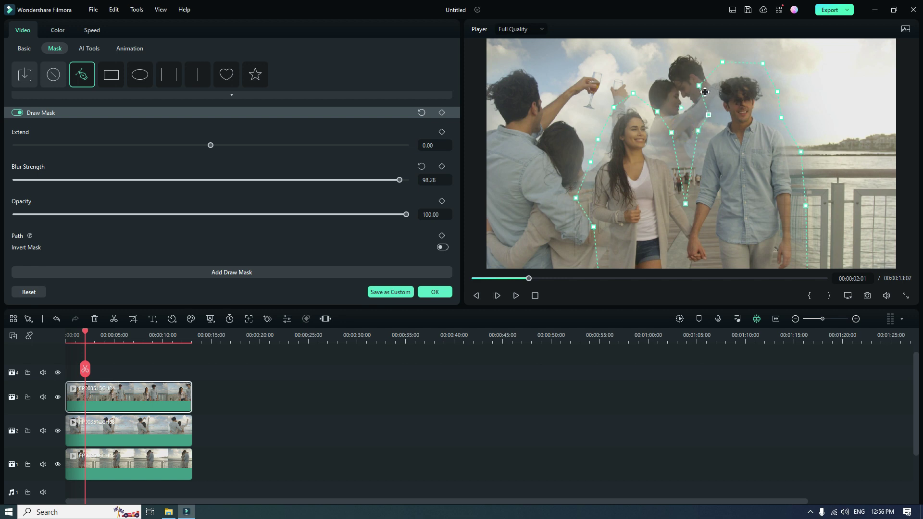
# Check the blend at 00:00:05:00 and shift the FP003515CH04 clip horizontally to the right of the embracing couple
pyautogui.moveTo(86, 333); pyautogui.dragTo(113, 382)
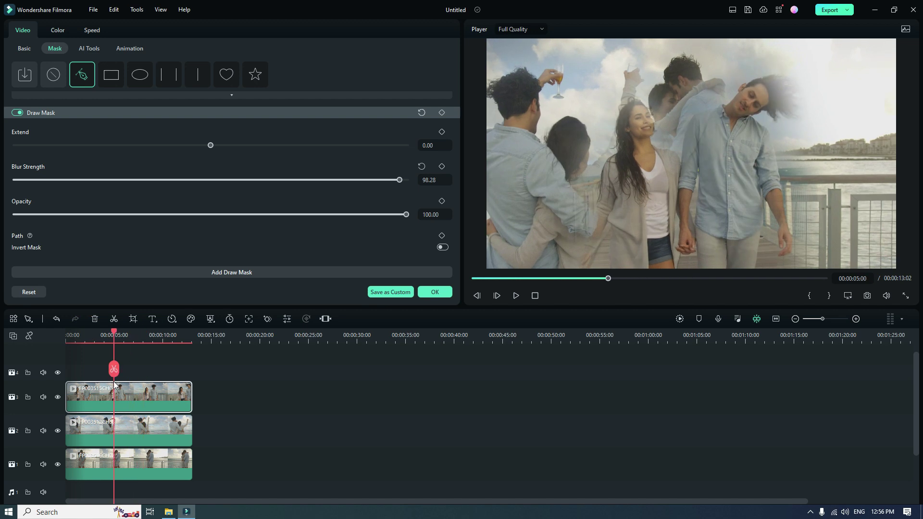
pyautogui.click(23, 49)
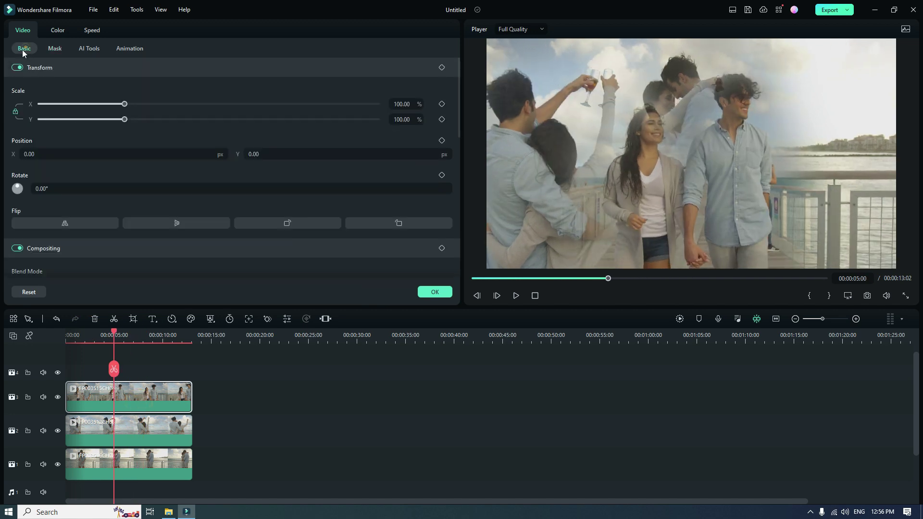
pyautogui.moveTo(109, 155); pyautogui.dragTo(112, 154)
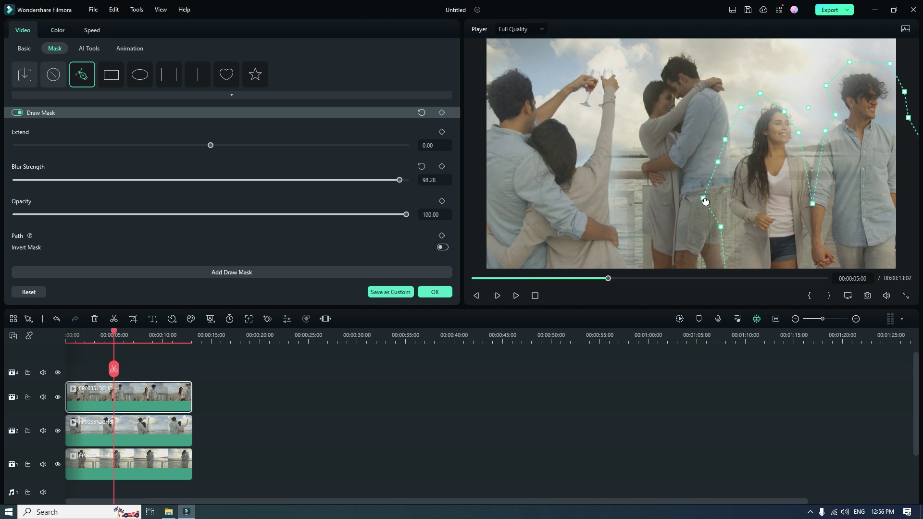
# Tighten the walking couple's mask along the woman's outer side and around her head, then confirm the changes
pyautogui.click(702, 199)
pyautogui.click(703, 199)
pyautogui.moveTo(719, 163); pyautogui.dragTo(737, 138)
pyautogui.moveTo(712, 205); pyautogui.dragTo(731, 235)
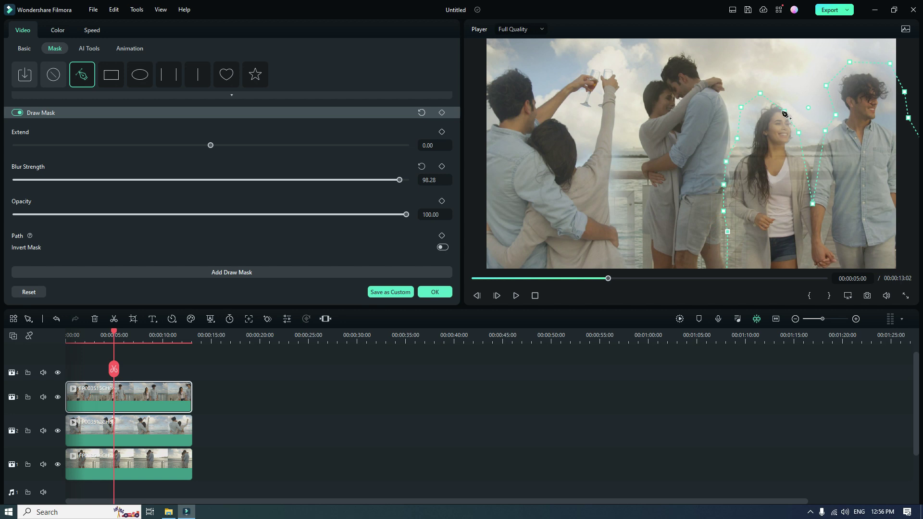
pyautogui.moveTo(786, 111); pyautogui.dragTo(795, 106)
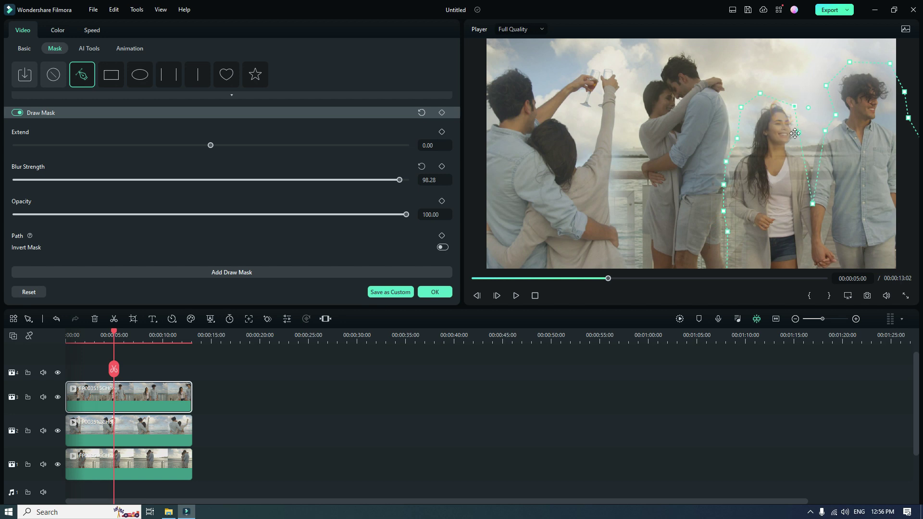
pyautogui.click(801, 132)
pyautogui.moveTo(115, 329); pyautogui.dragTo(0, 413)
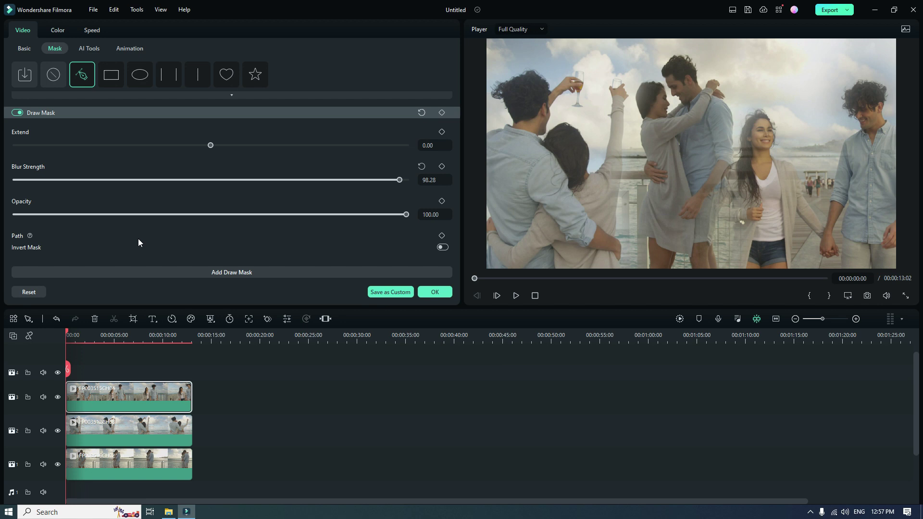
pyautogui.click(435, 292)
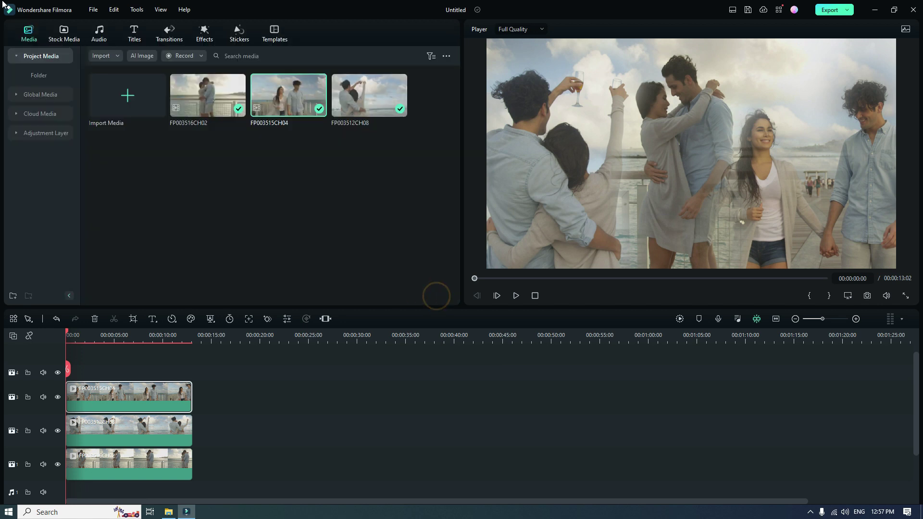
# Add an adjustment layer on the fourth video track and match its length to the three clips below
pyautogui.click(209, 35)
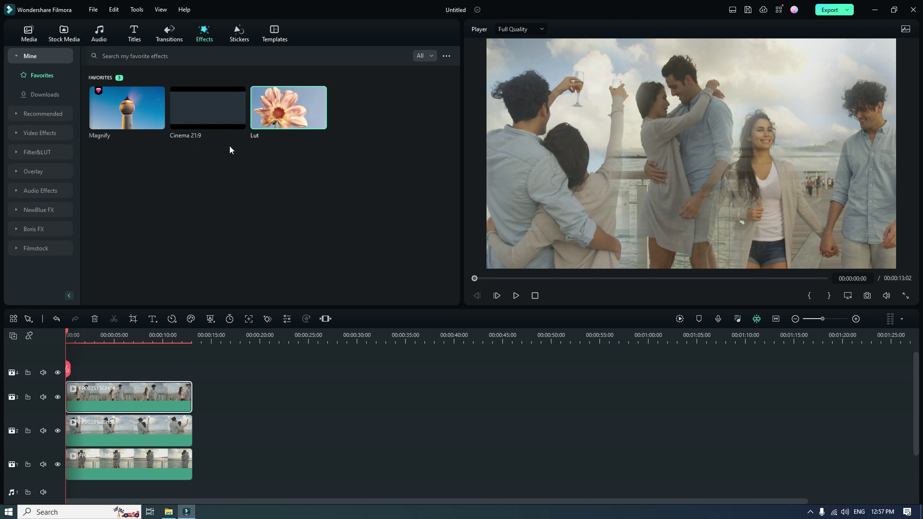
pyautogui.click(36, 37)
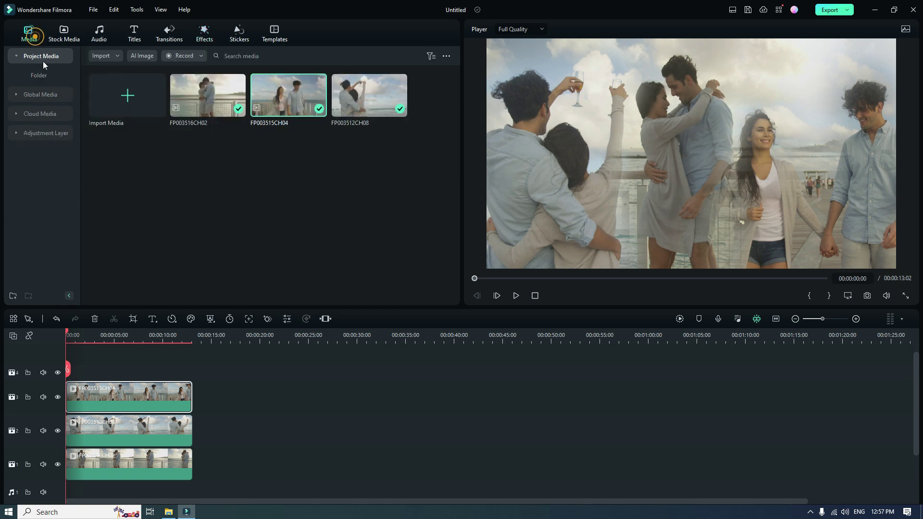
pyautogui.click(41, 134)
pyautogui.moveTo(134, 117); pyautogui.dragTo(192, 373)
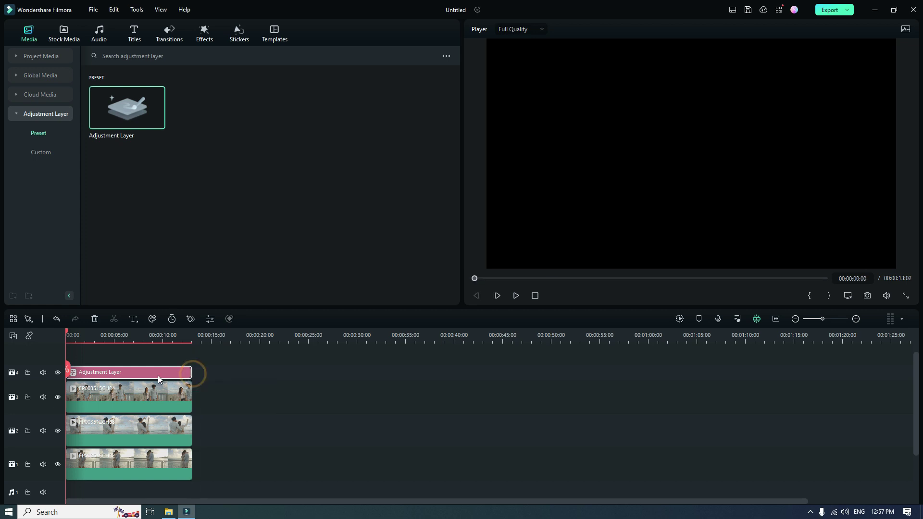
# Apply the Lut effect to the adjustment layer and choose the teal and orange (2) preset
pyautogui.click(205, 33)
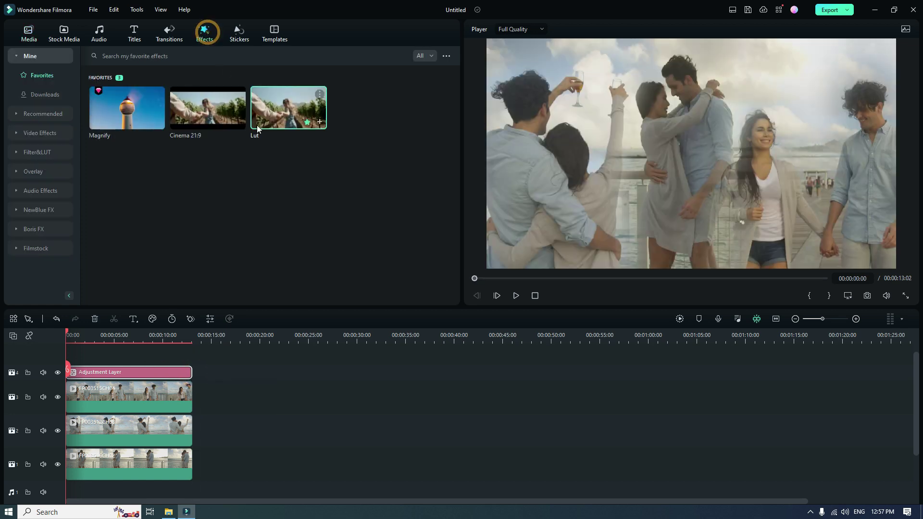
pyautogui.moveTo(273, 99); pyautogui.dragTo(93, 380)
pyautogui.click(93, 379)
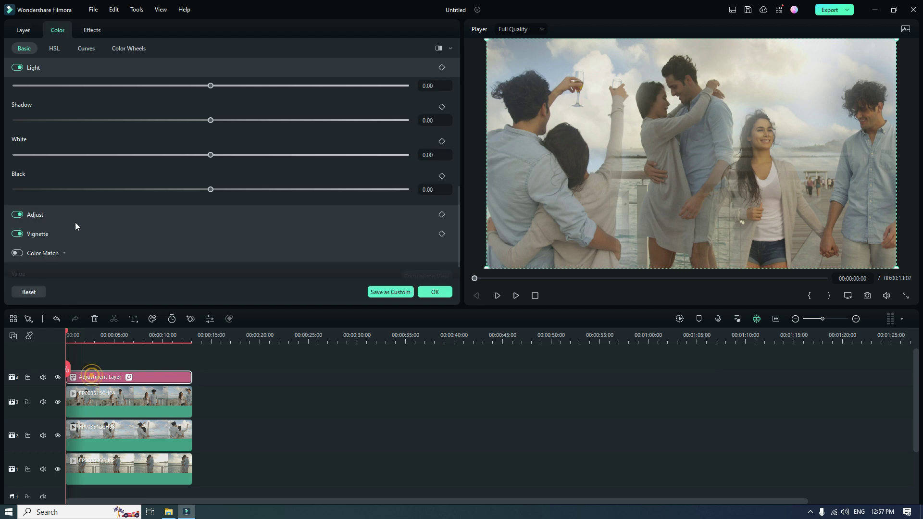
pyautogui.click(95, 30)
pyautogui.click(132, 102)
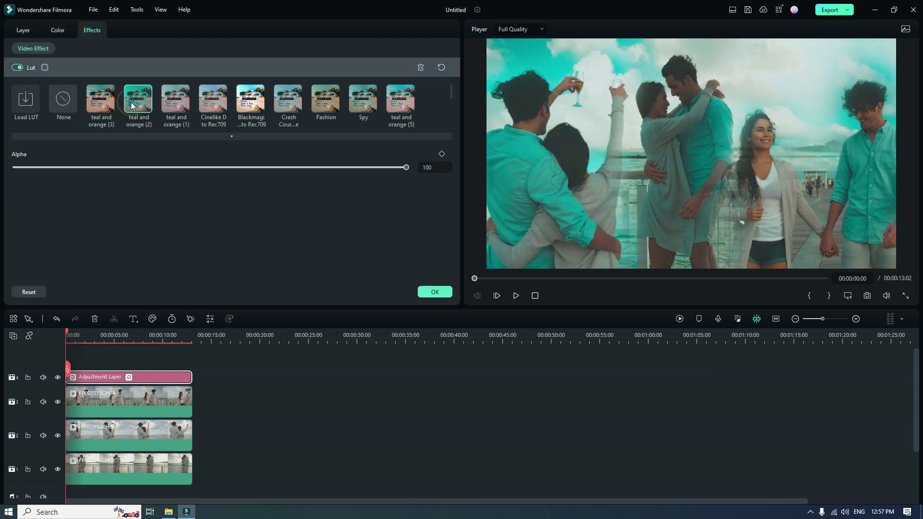
# Set the adjustment layer's Light values to Shadow -32.84, White 12.42 and Black about -35
pyautogui.click(24, 30)
pyautogui.click(58, 30)
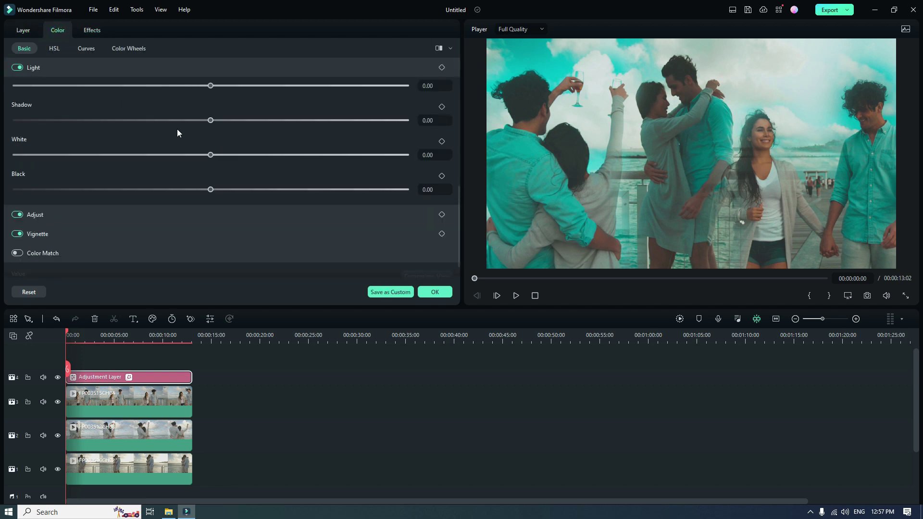
pyautogui.moveTo(209, 123); pyautogui.dragTo(146, 121)
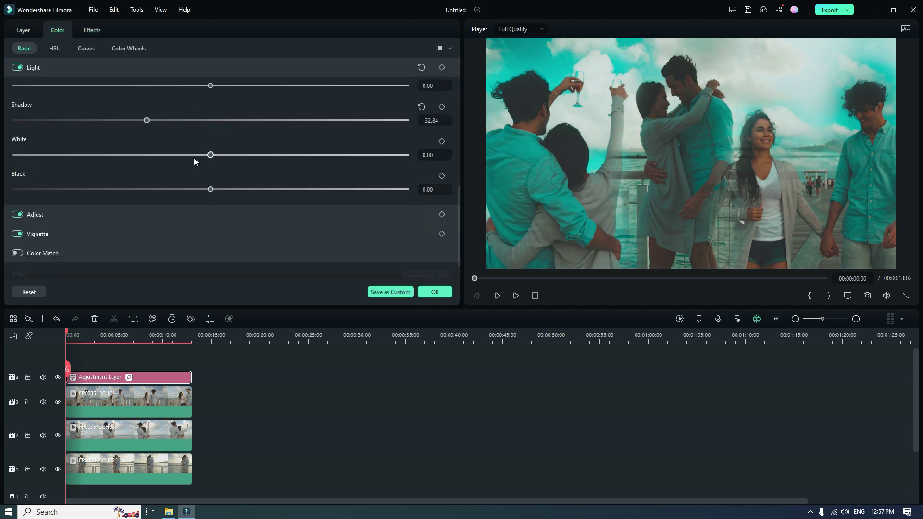
pyautogui.moveTo(213, 155); pyautogui.dragTo(235, 155)
pyautogui.moveTo(210, 189); pyautogui.dragTo(137, 192)
# Set the adjustment layer's Exposure to -3.08 and its Brightness to 6.54
pyautogui.scroll(5, 169, 169)
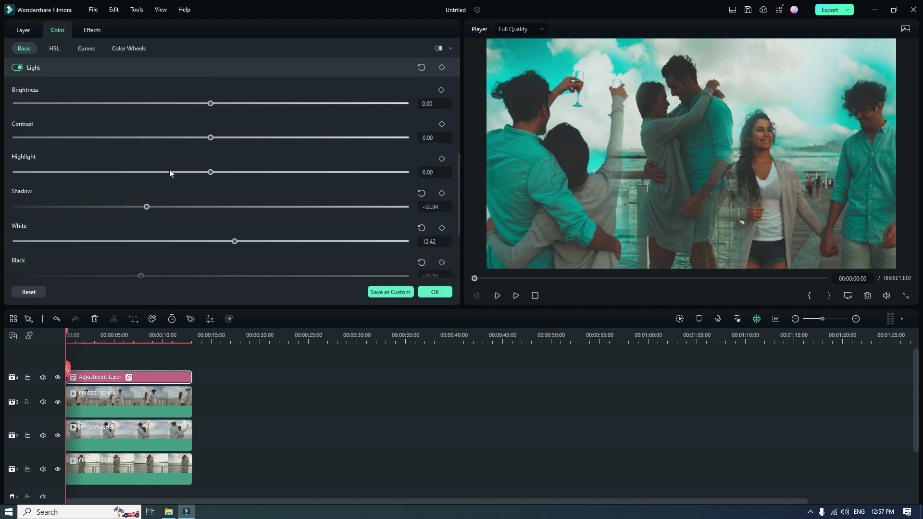
pyautogui.moveTo(207, 126); pyautogui.dragTo(225, 170)
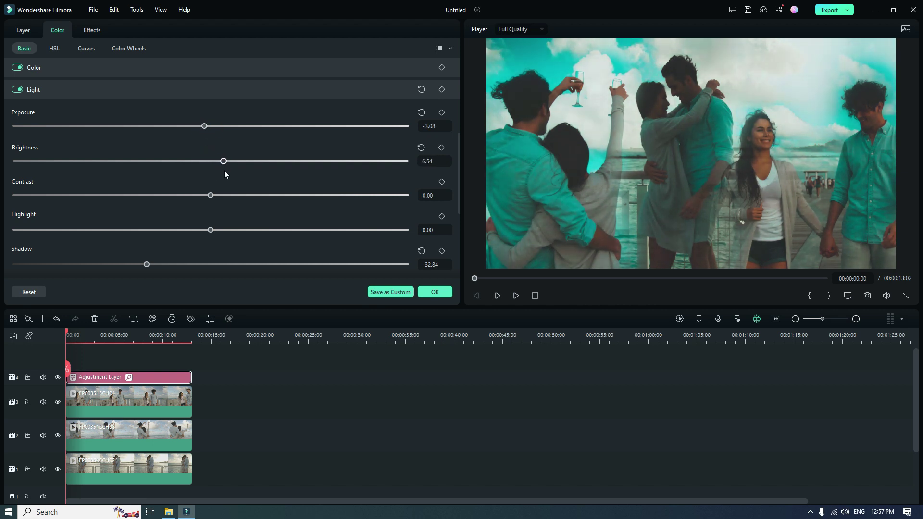
pyautogui.click(211, 195)
# Raise the adjustment layer's Saturation moderately and confirm the colour adjustments
pyautogui.scroll(3, 129, 155)
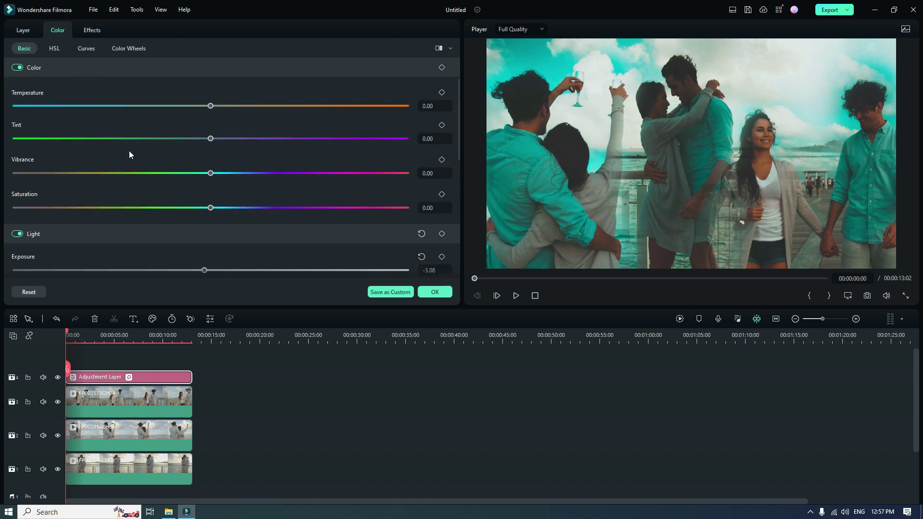
pyautogui.moveTo(208, 205); pyautogui.dragTo(244, 208)
pyautogui.click(447, 291)
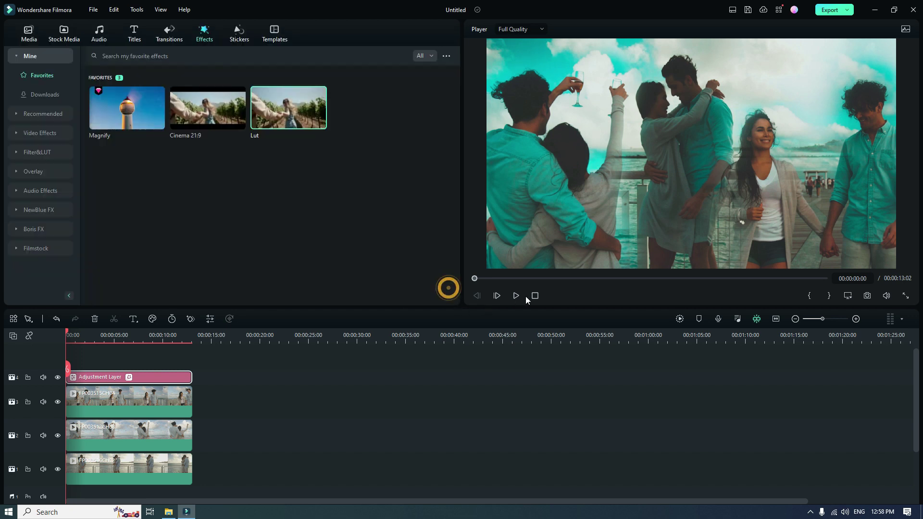
# Play back the graded composite and export it locally as an MP4 file named weding1
pyautogui.click(516, 296)
pyautogui.click(832, 11)
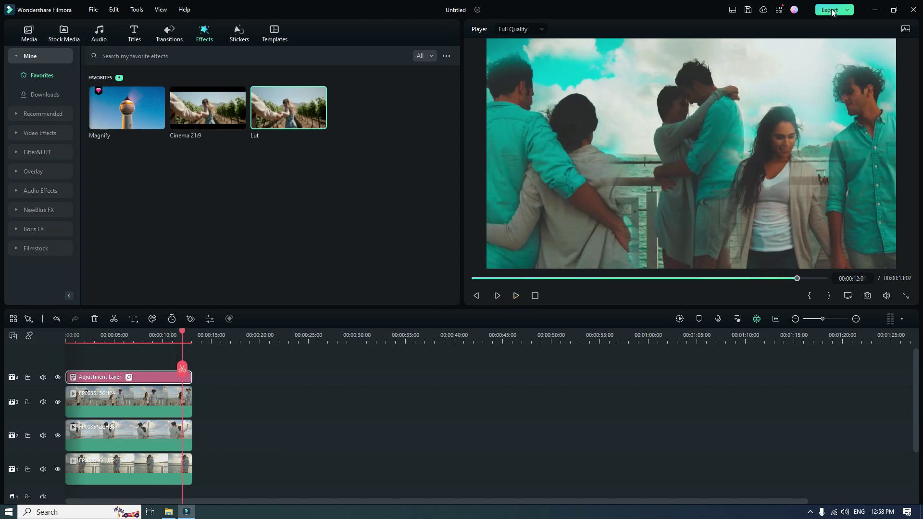
pyautogui.click(546, 156)
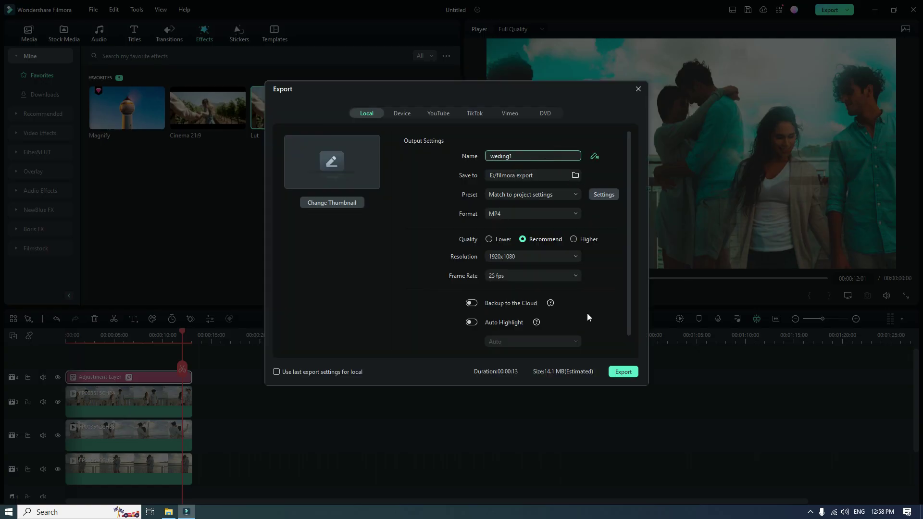
pyautogui.click(624, 372)
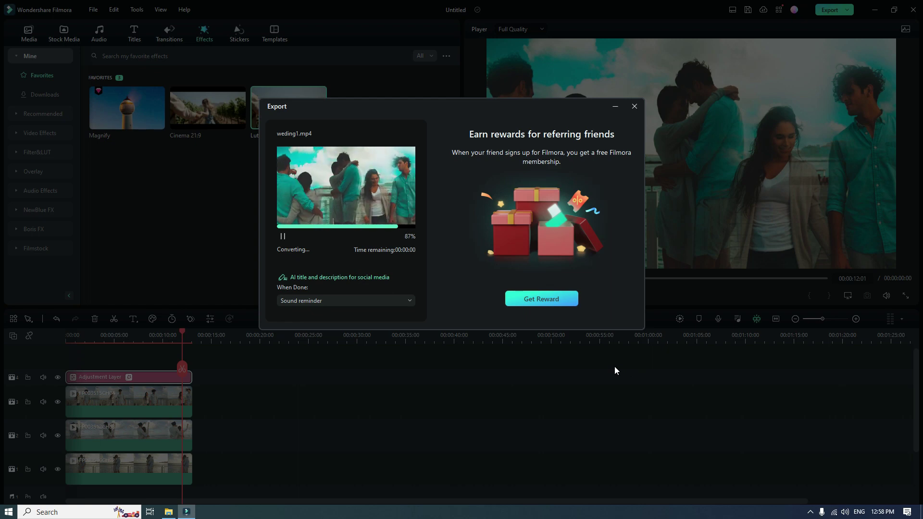